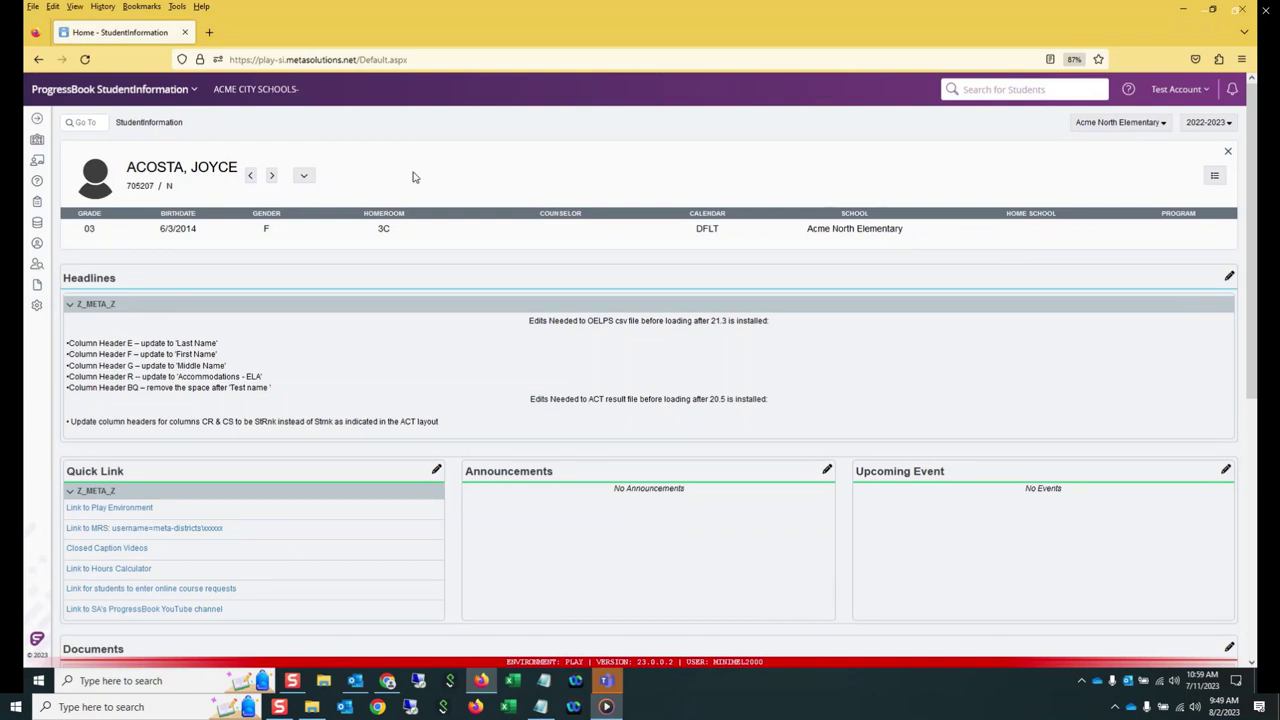
# Step: Advance two students from the current record, and load a second-grade student from the D surnames in the student queue
pyautogui.click(271, 176)
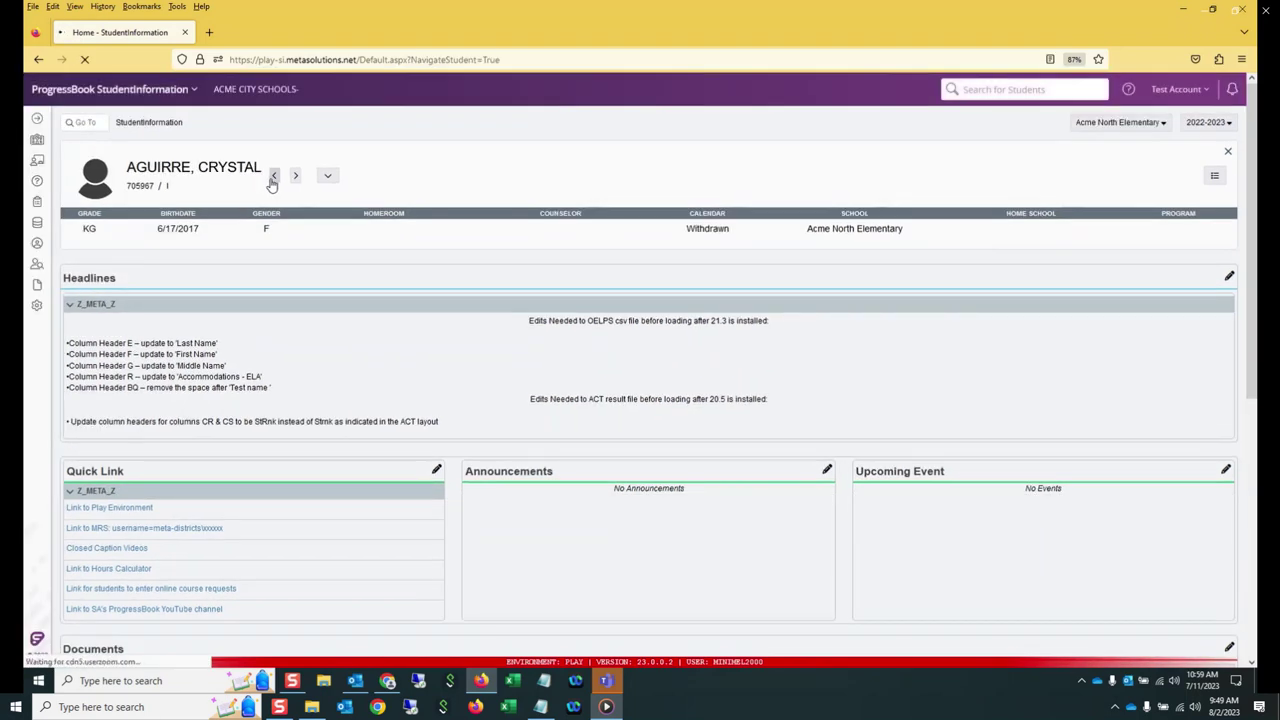
pyautogui.click(293, 177)
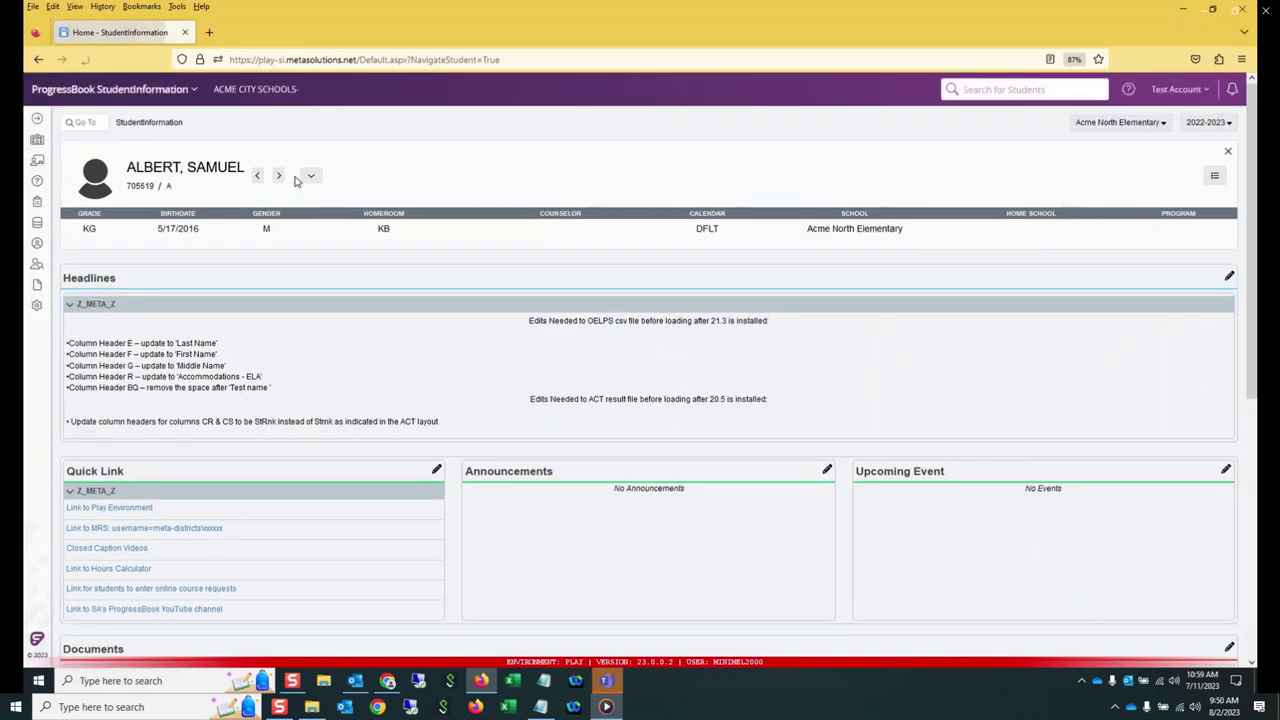
pyautogui.click(1216, 178)
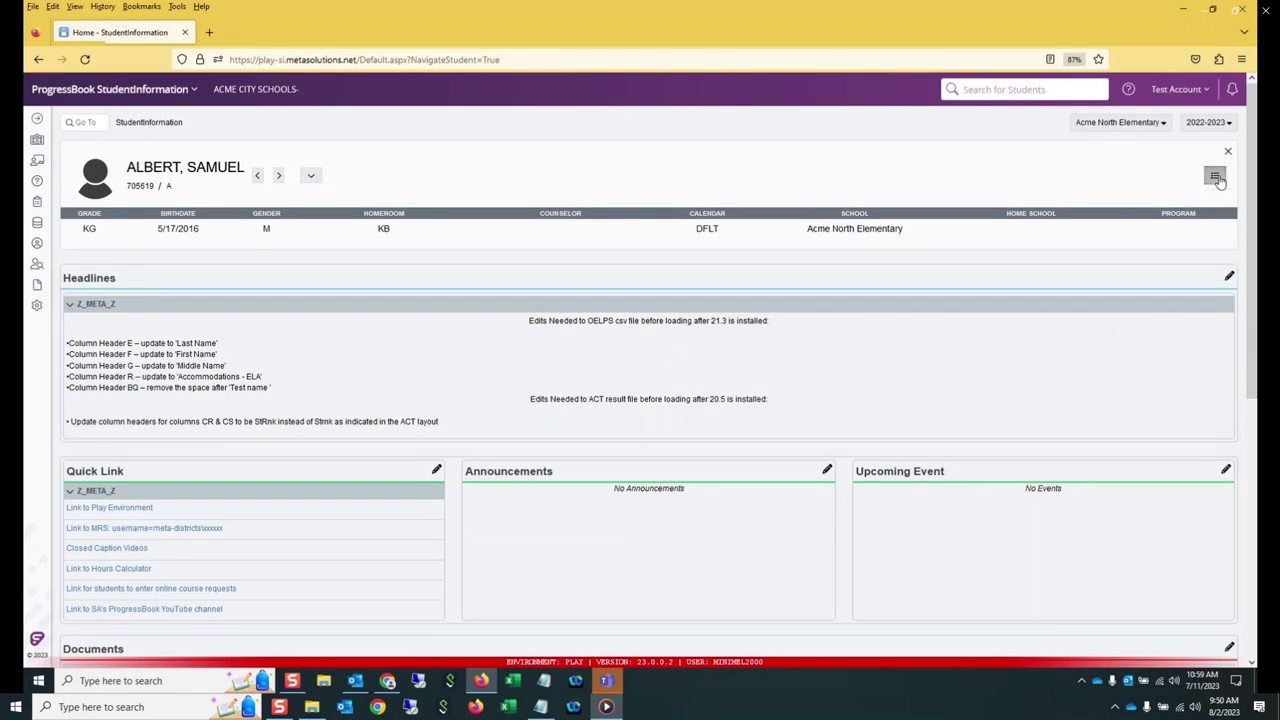
pyautogui.scroll(-15, 1176, 442)
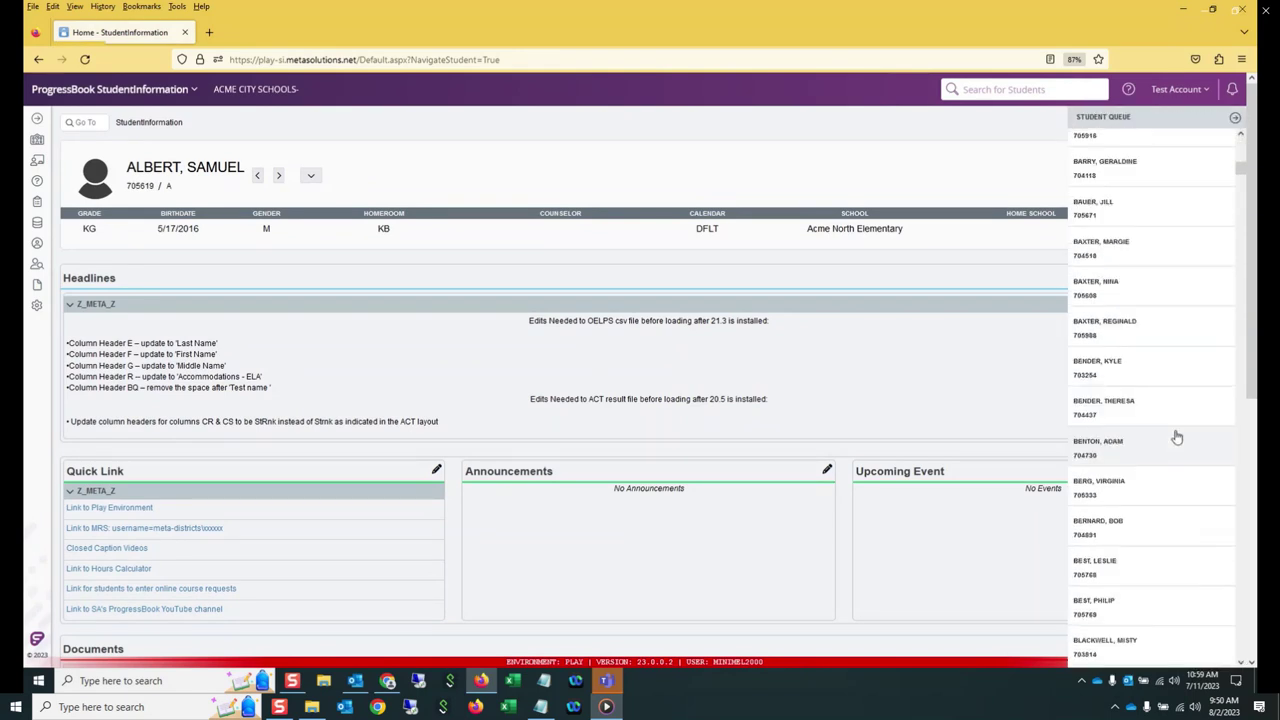
pyautogui.scroll(-15, 1121, 607)
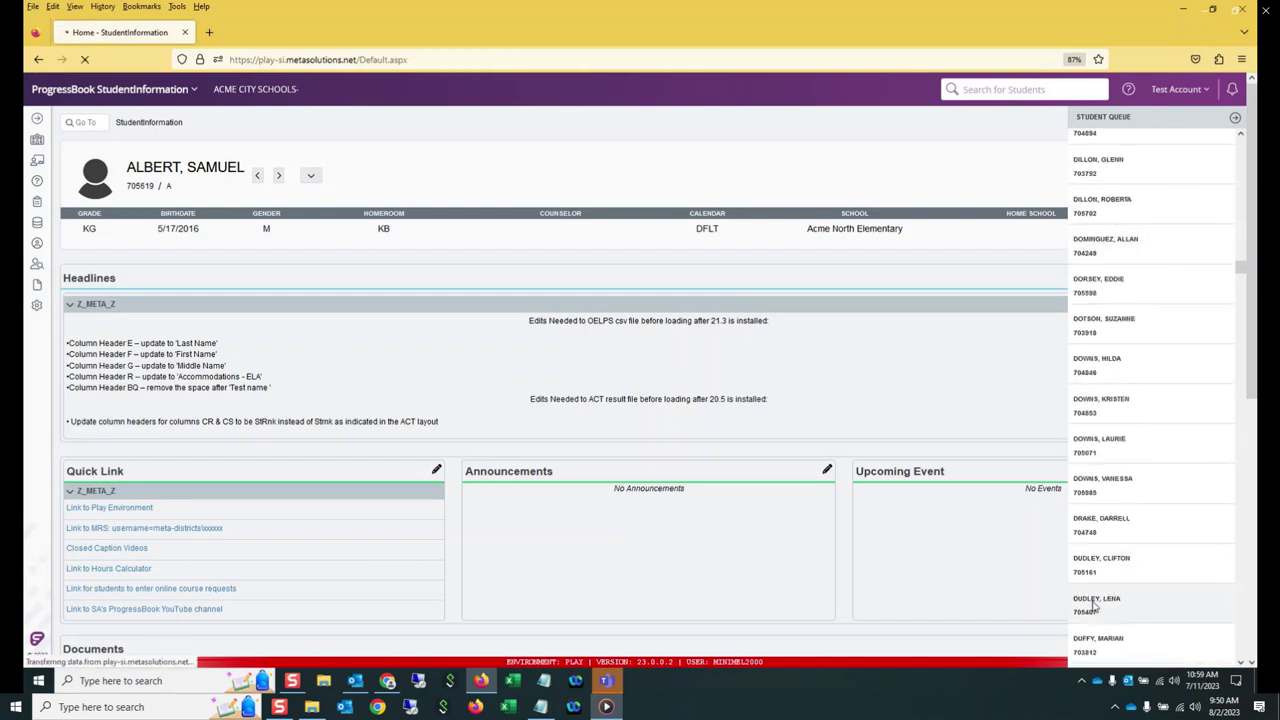
pyautogui.click(1090, 600)
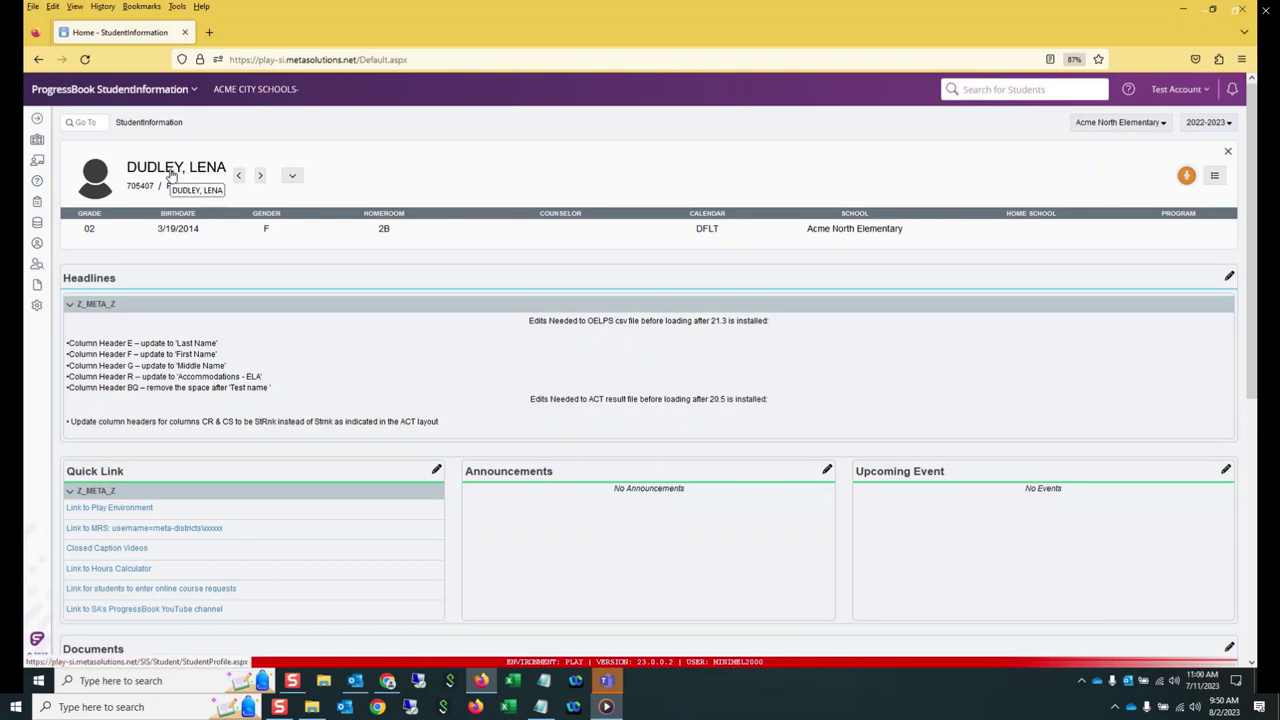
# Step: View the selected student's full schedule, and open the same student's profile for editing
pyautogui.click(293, 177)
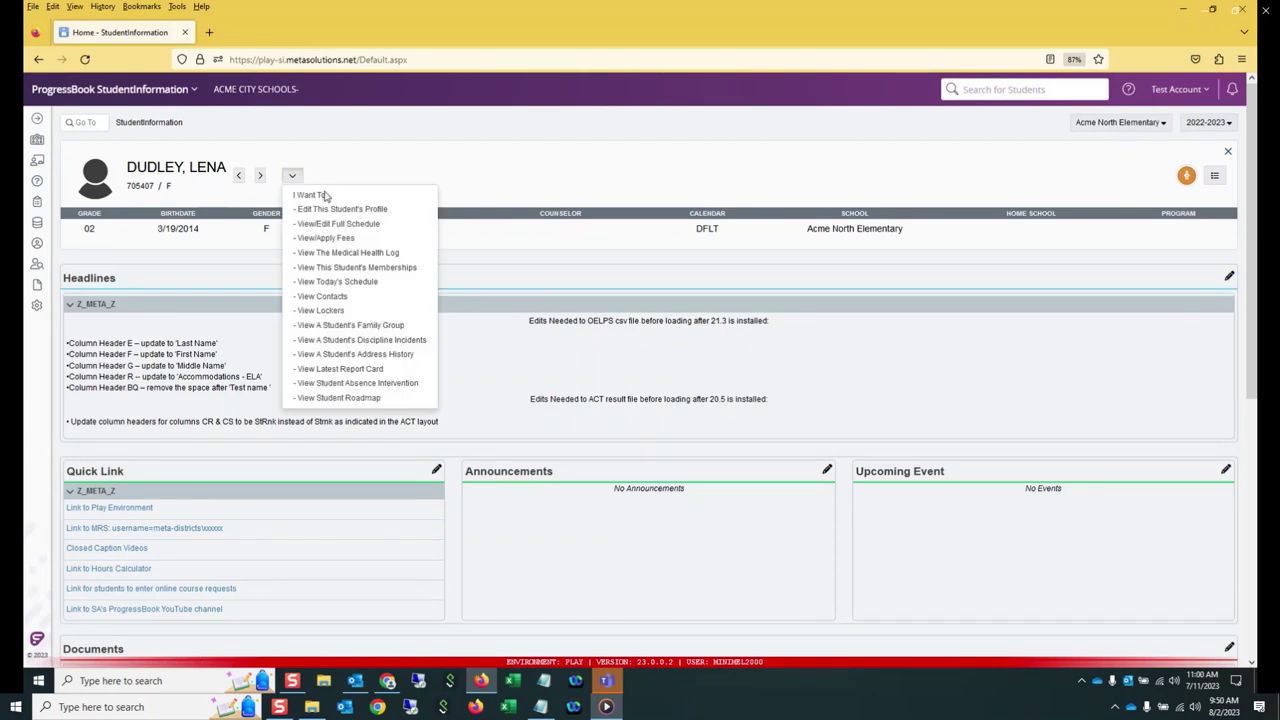
pyautogui.click(336, 224)
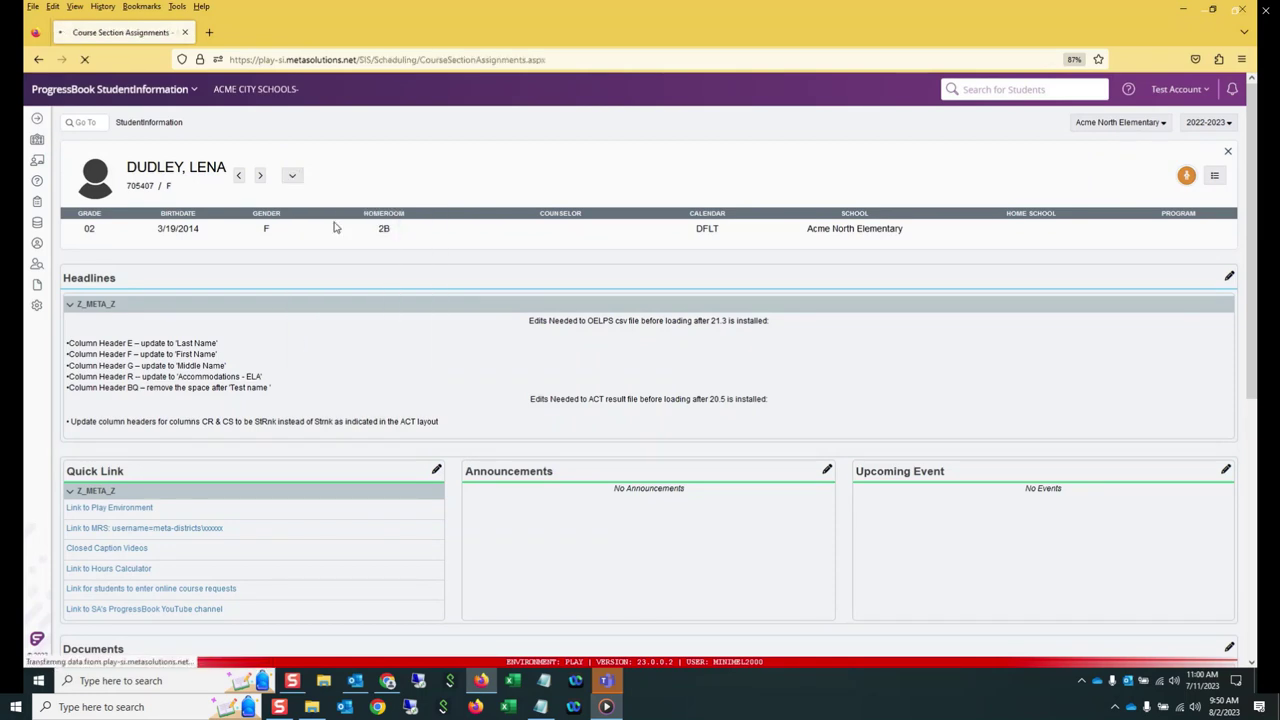
pyautogui.click(293, 176)
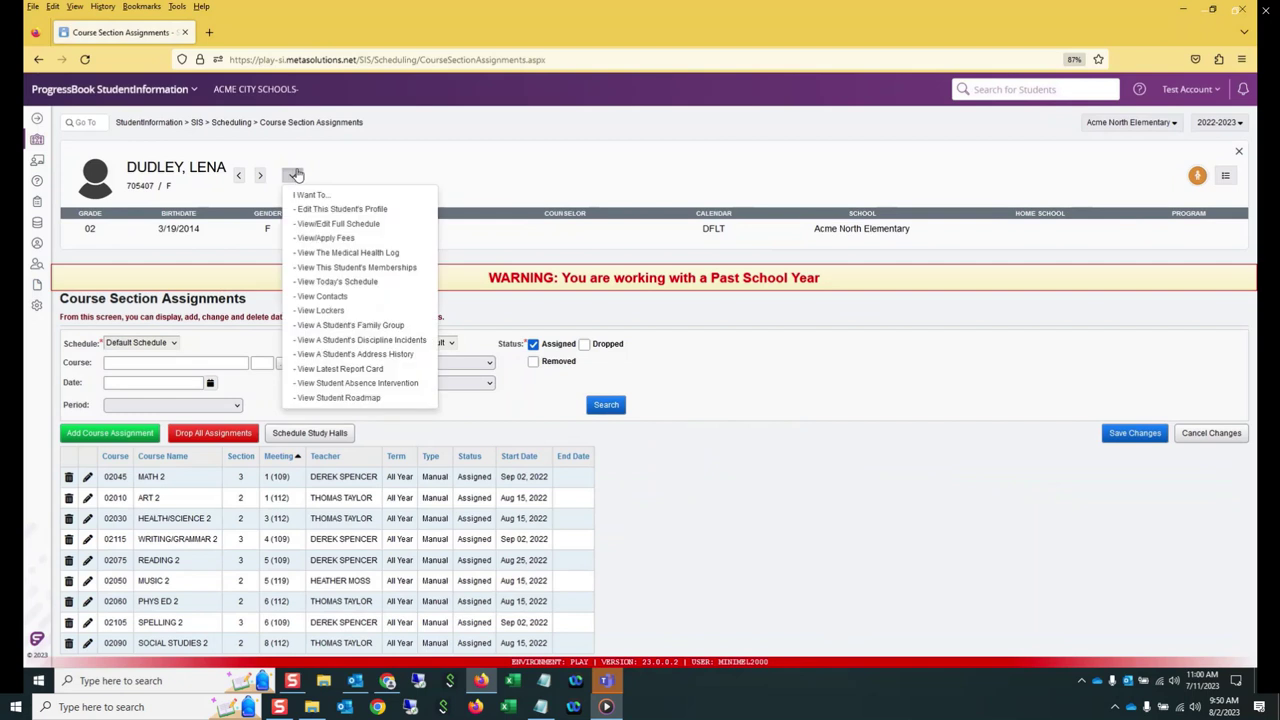
pyautogui.click(324, 212)
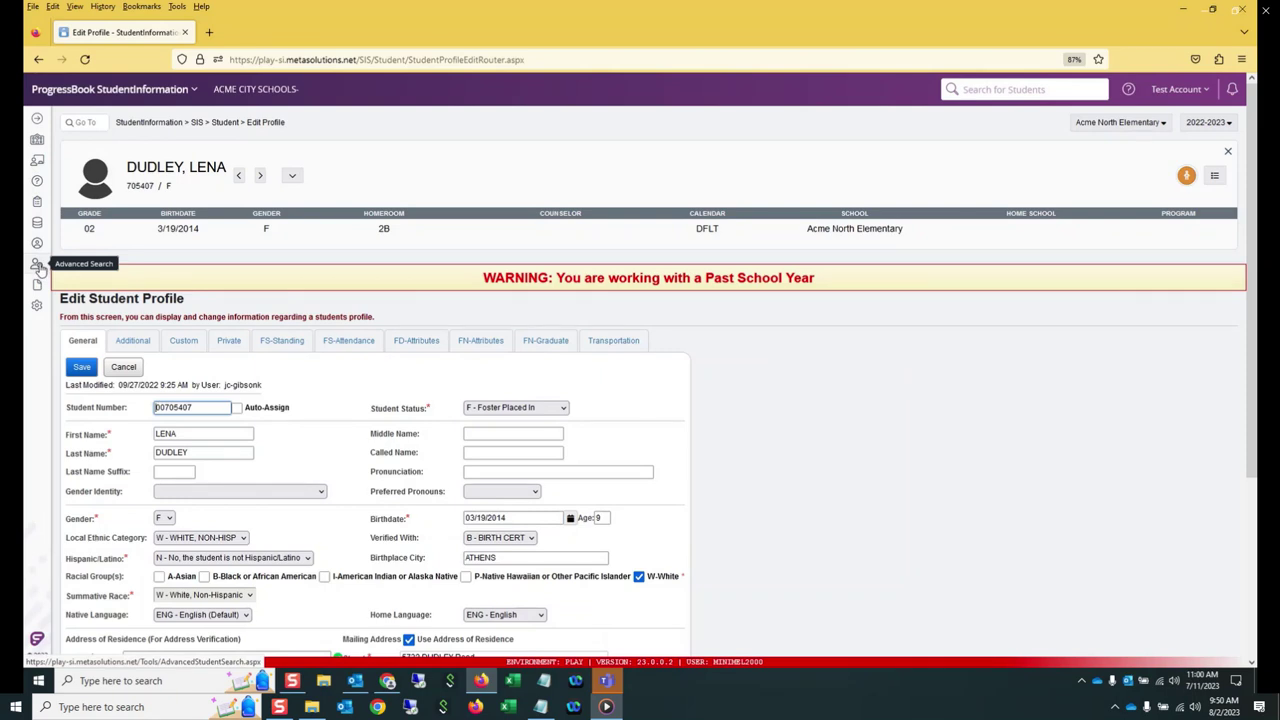
# Step: Open the Advanced Student Search page, and go directly to the report page with the code r700
pyautogui.click(38, 266)
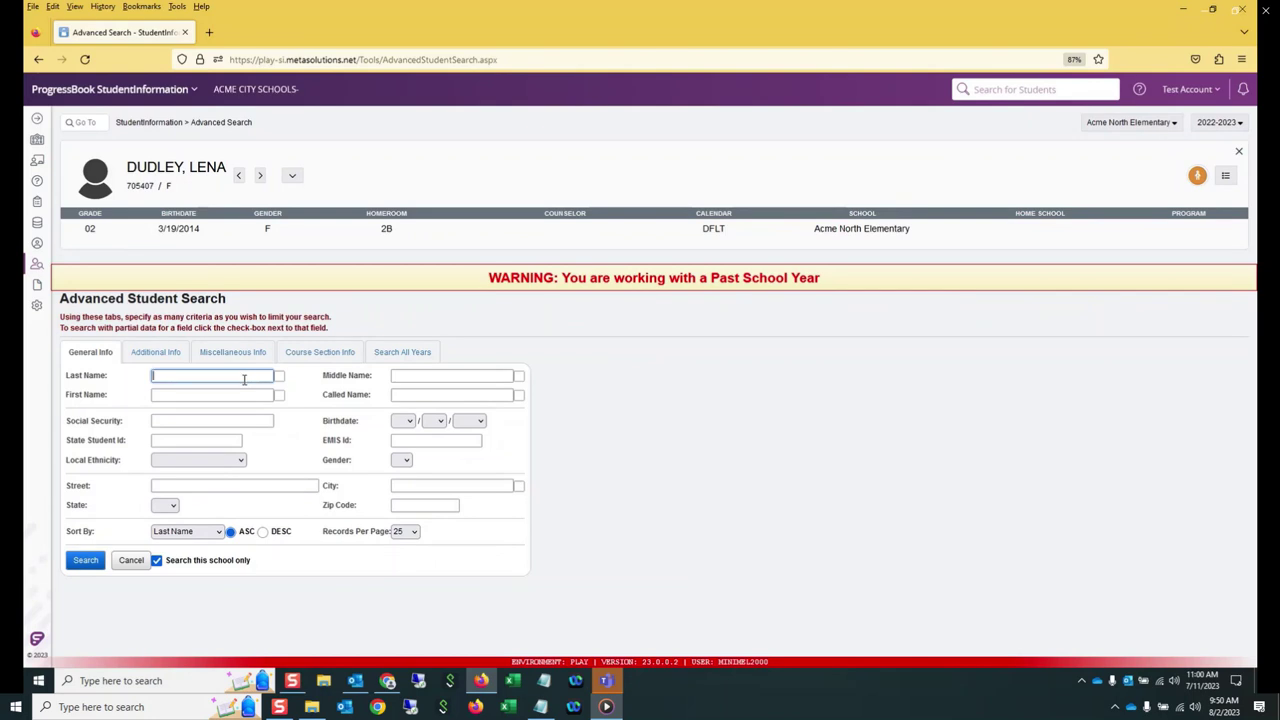
pyautogui.click(83, 125)
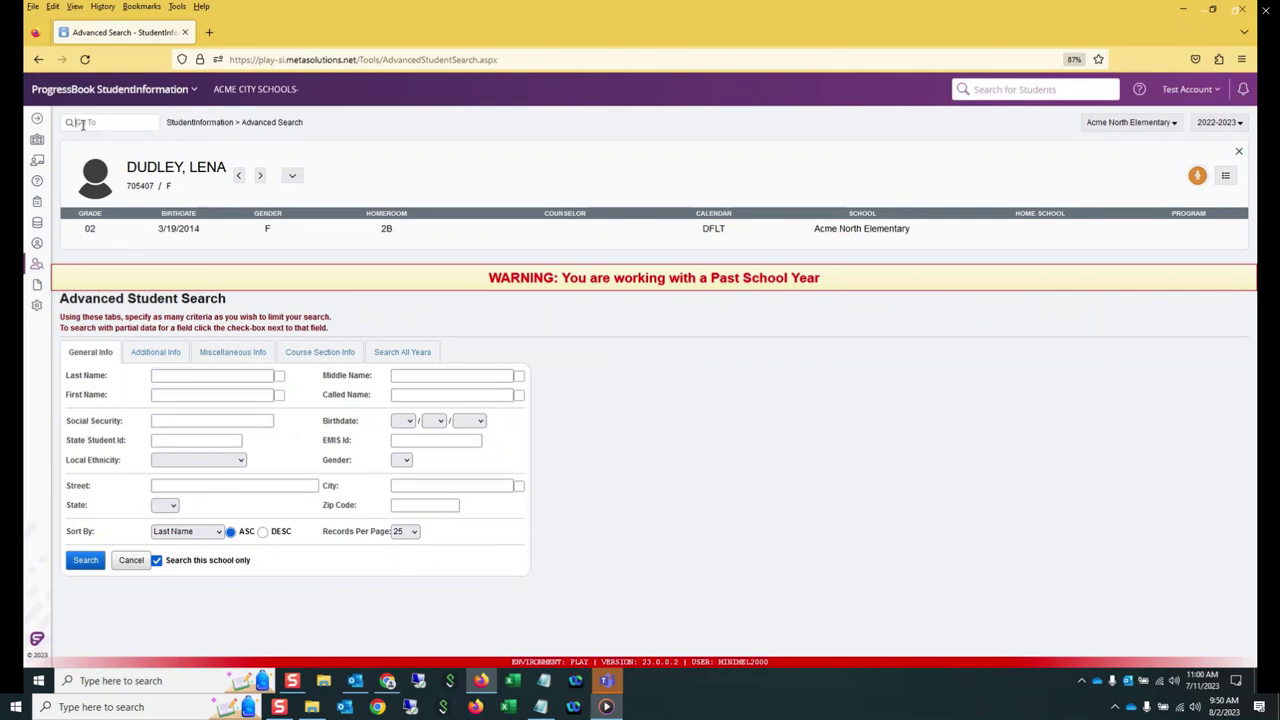
pyautogui.write('r700')
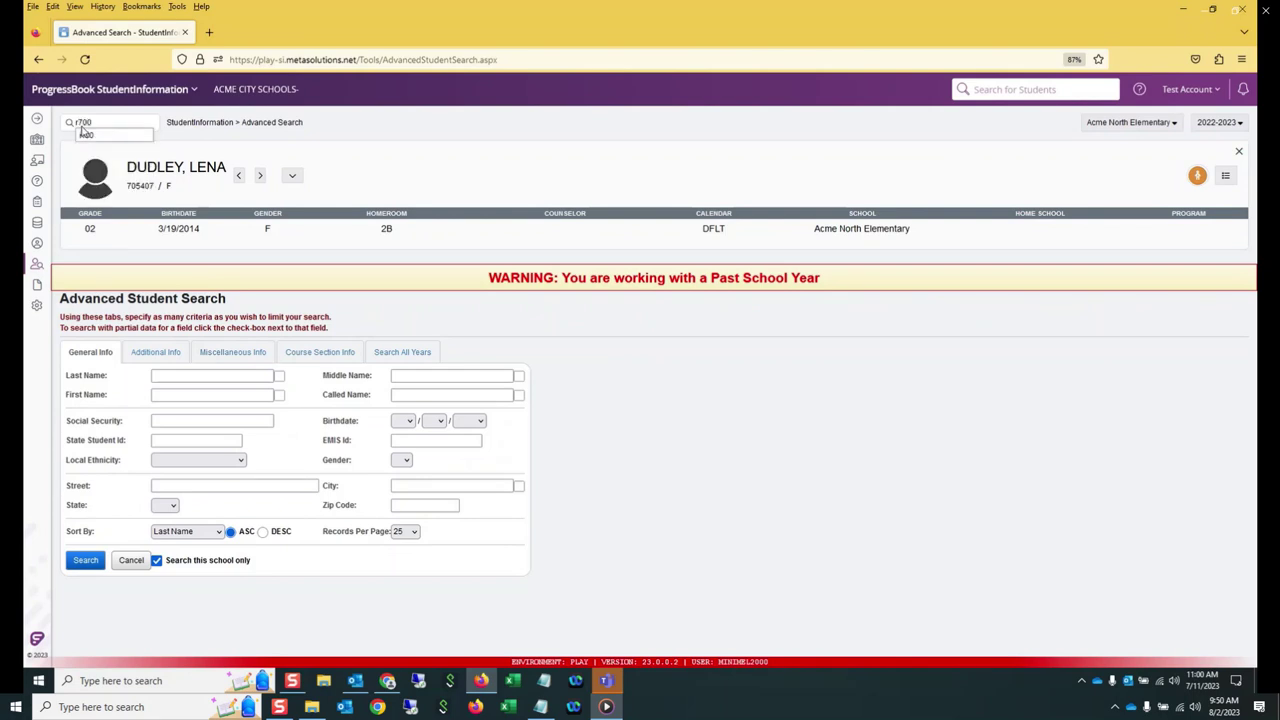
pyautogui.press('Return')
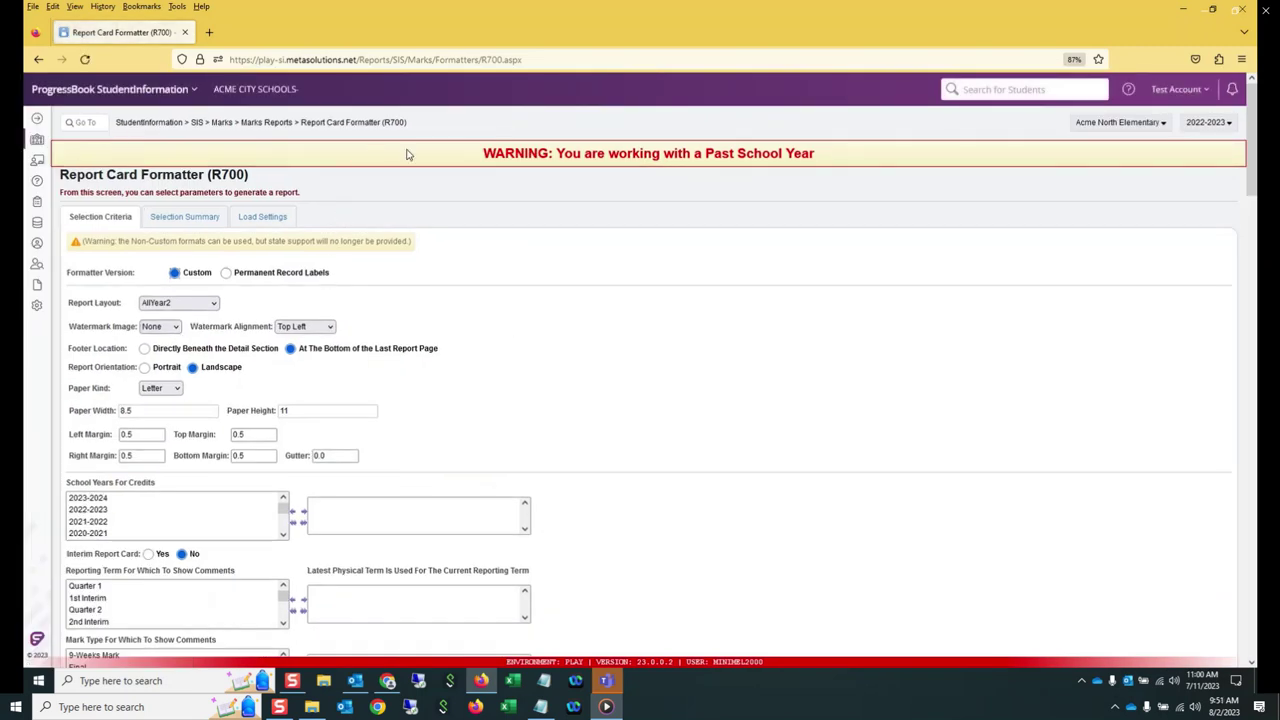
# Step: Return from the Report Card Formatter to the StudentInformation home page through its breadcrumb path, and clear the selected student
pyautogui.moveTo(417, 129); pyautogui.dragTo(117, 138)
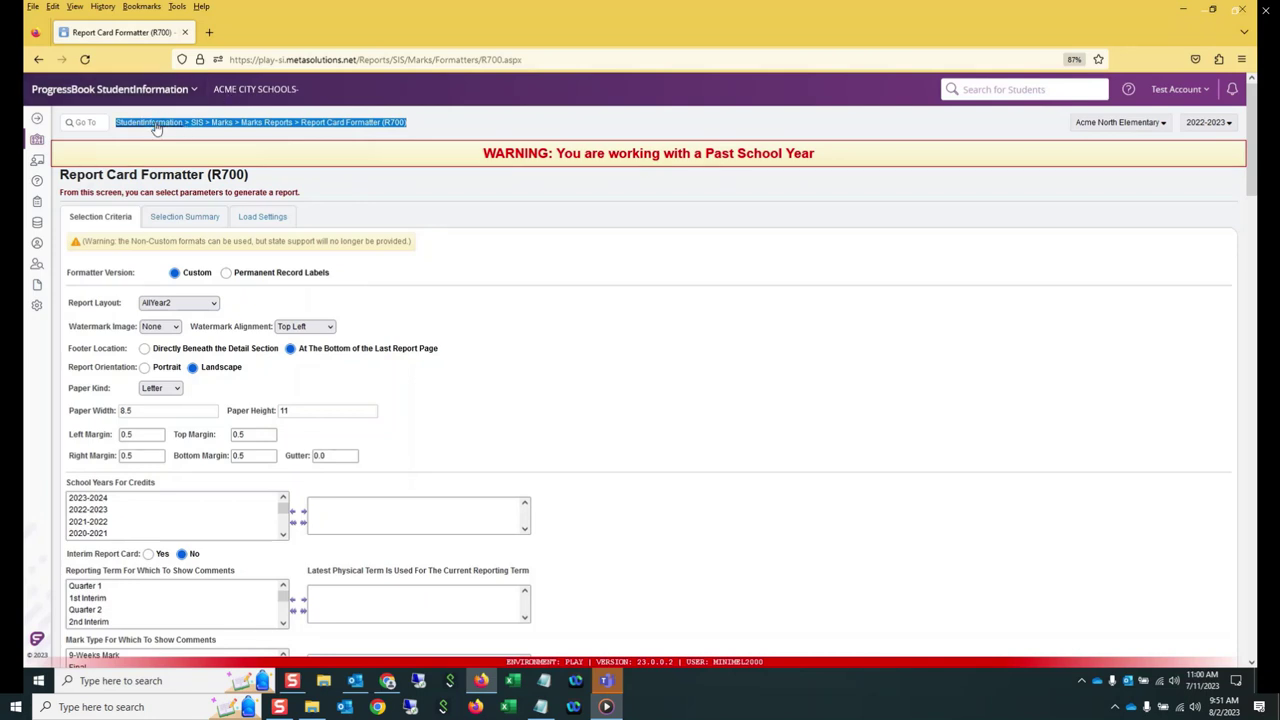
pyautogui.click(155, 124)
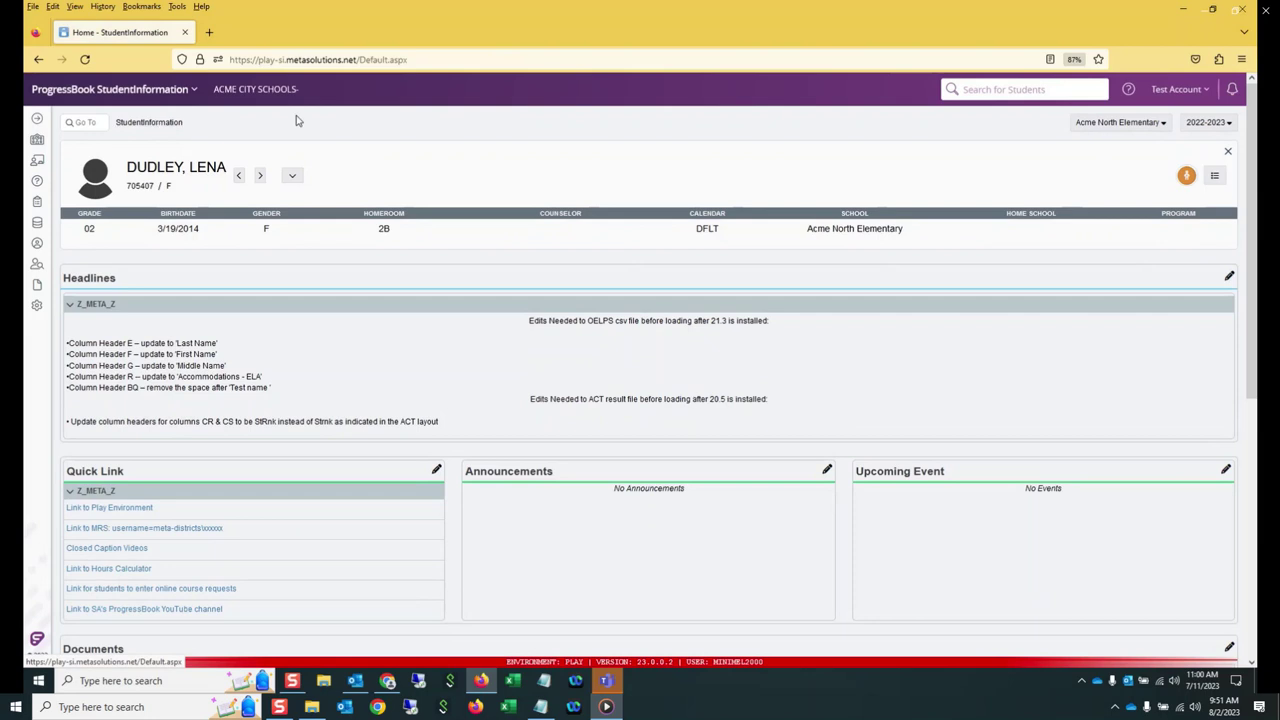
pyautogui.click(1229, 153)
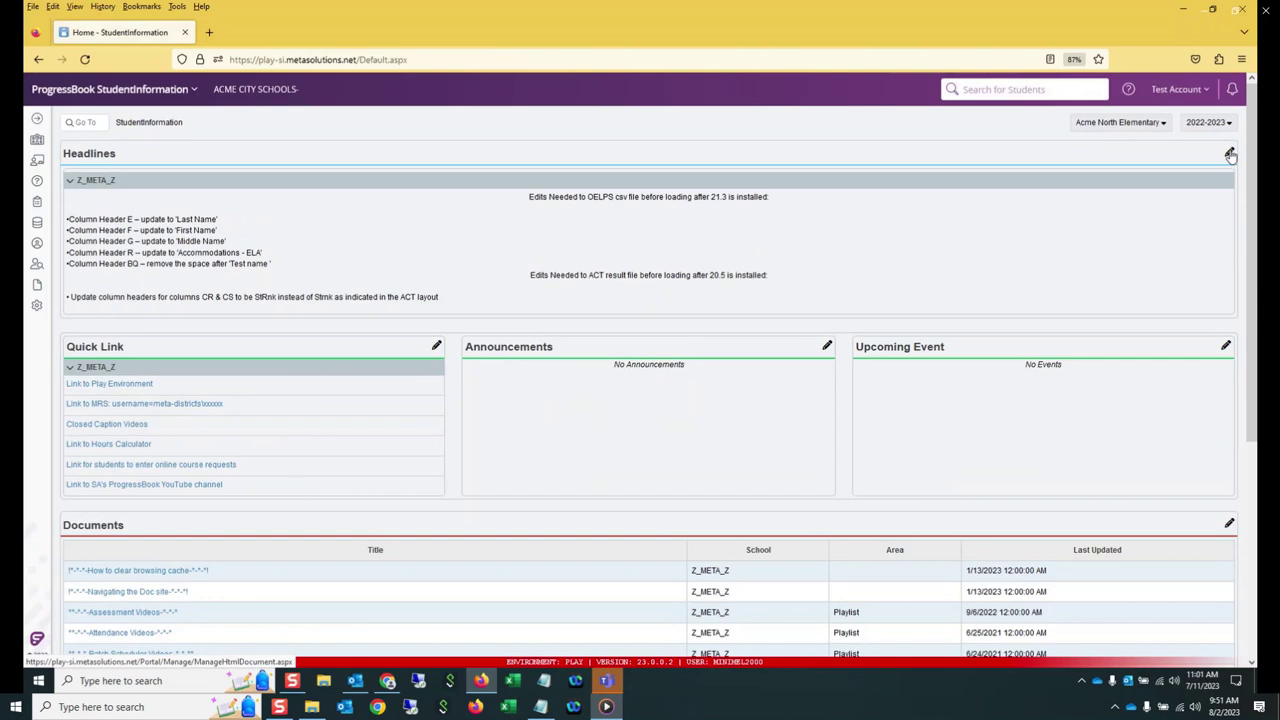
# Step: Try to open ProgressBook GradeBook from the list of solutions, and return to the StudentInformation home page
pyautogui.click(195, 90)
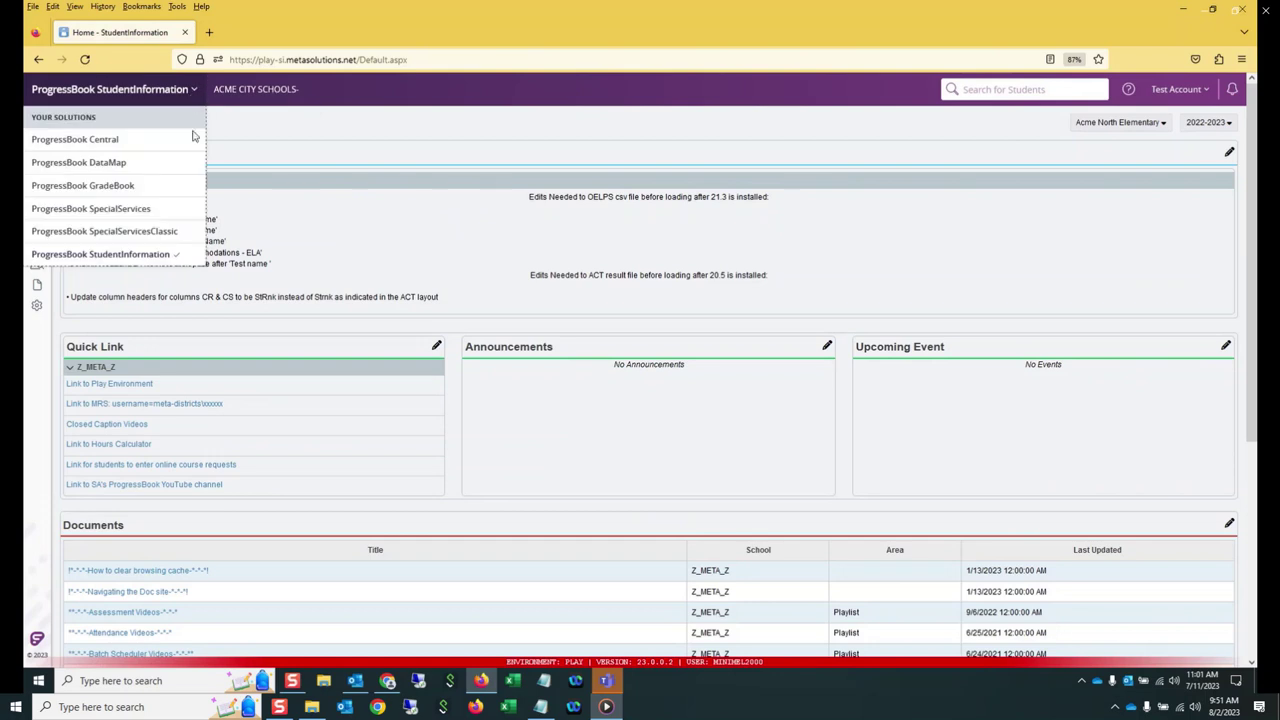
pyautogui.click(114, 186)
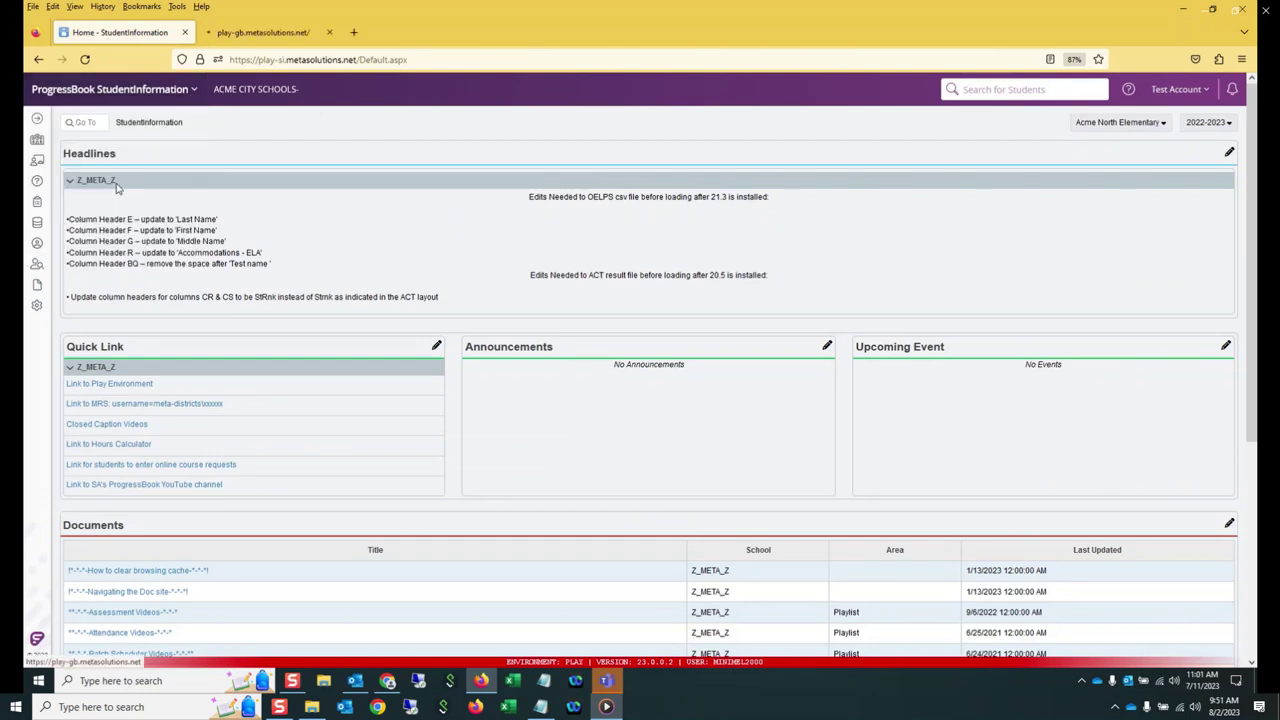
pyautogui.click(265, 38)
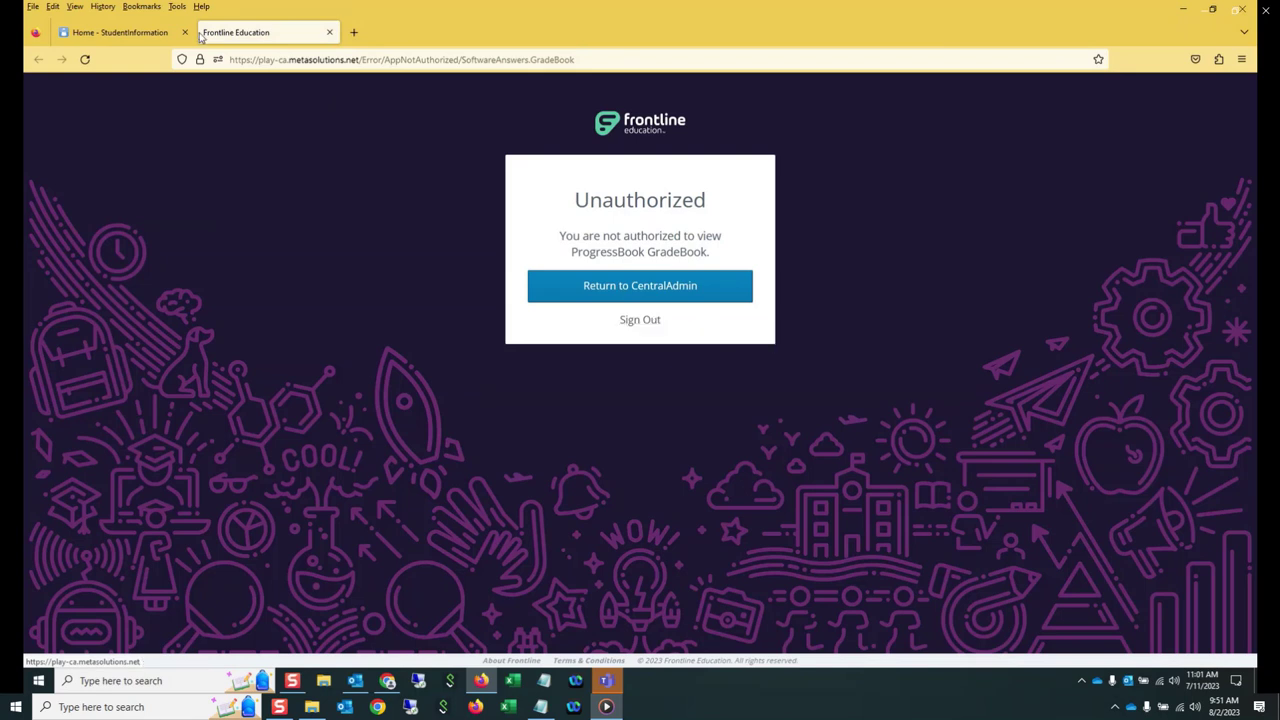
pyautogui.click(149, 34)
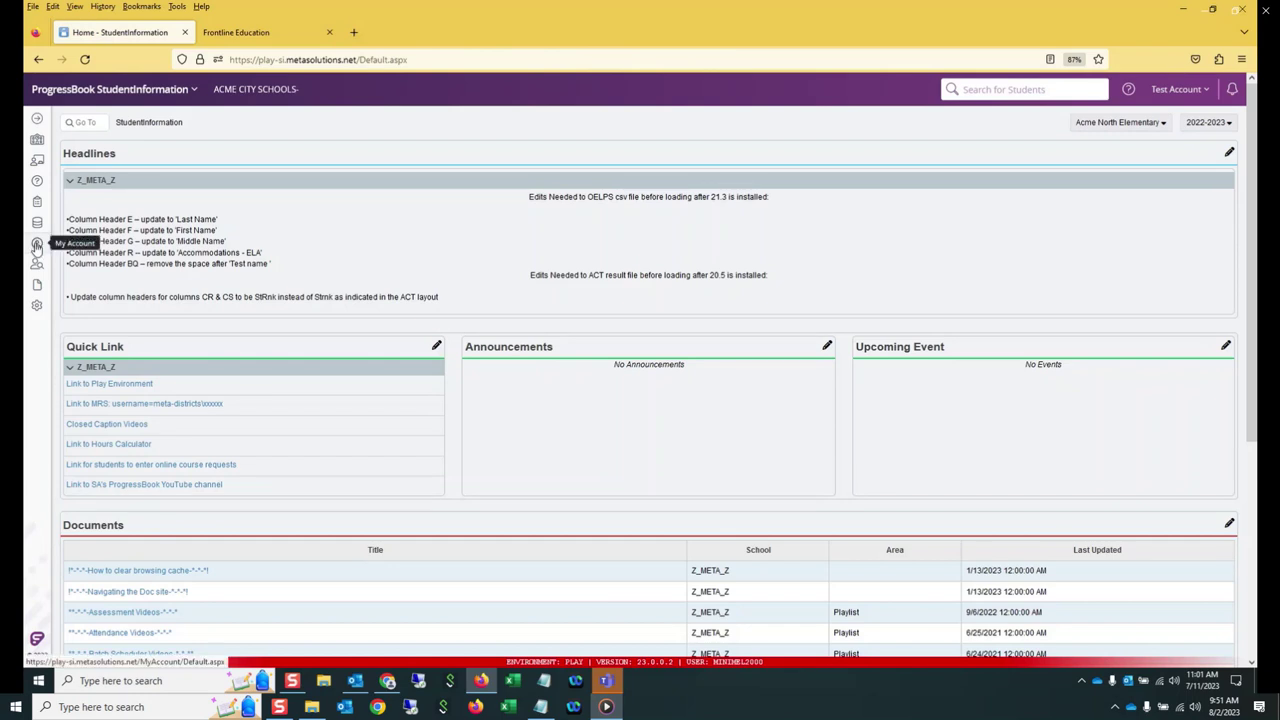
# Step: Show the account's sign-out option, and open and close the report Management window from the Settings options
pyautogui.click(1196, 98)
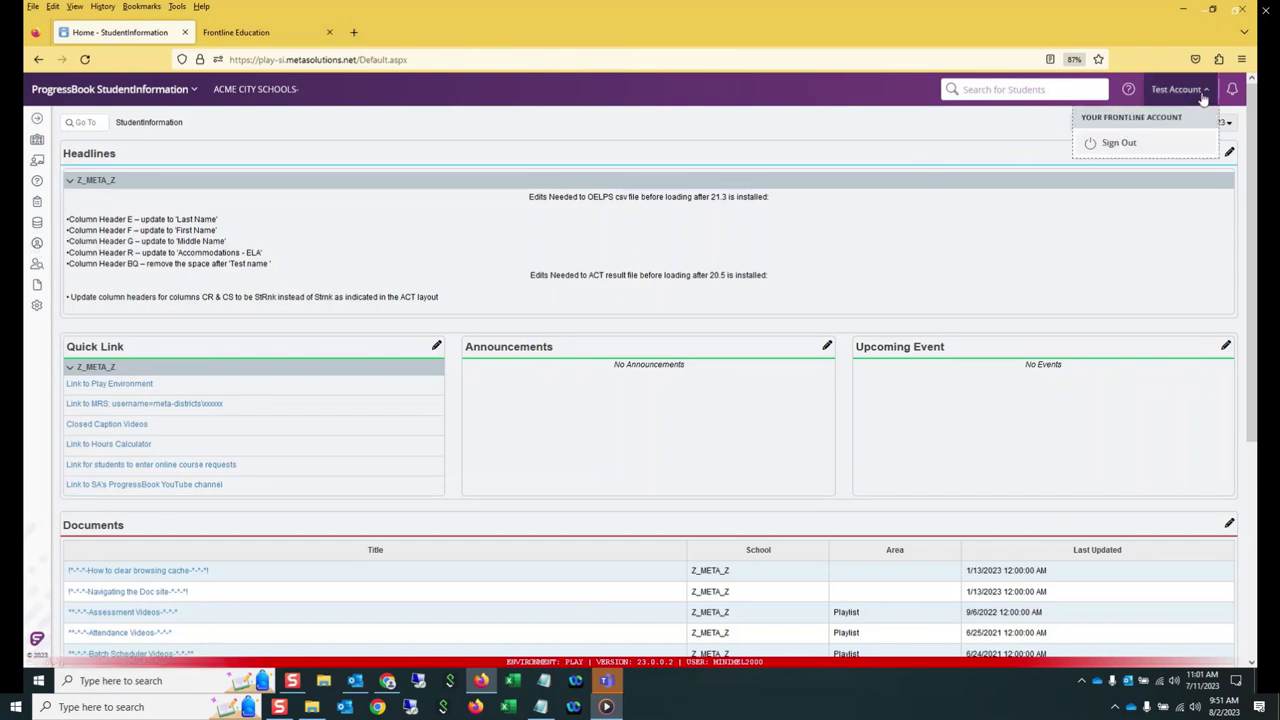
pyautogui.click(38, 307)
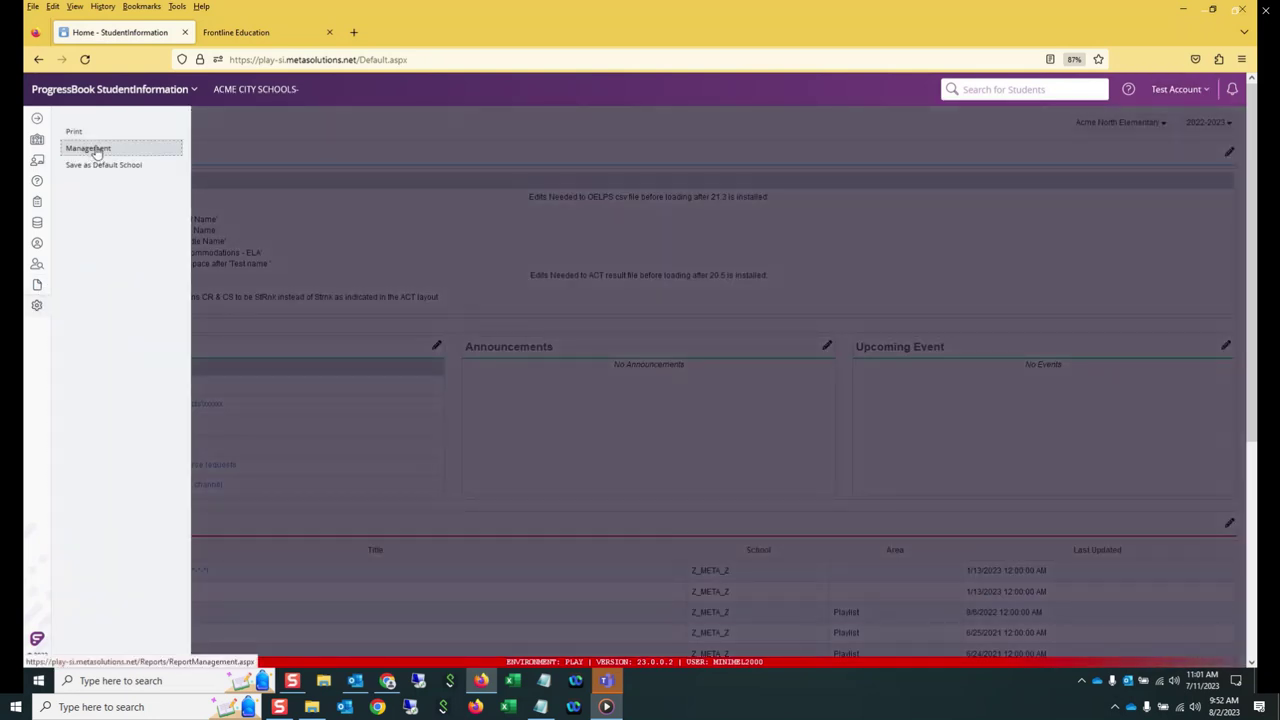
pyautogui.click(90, 149)
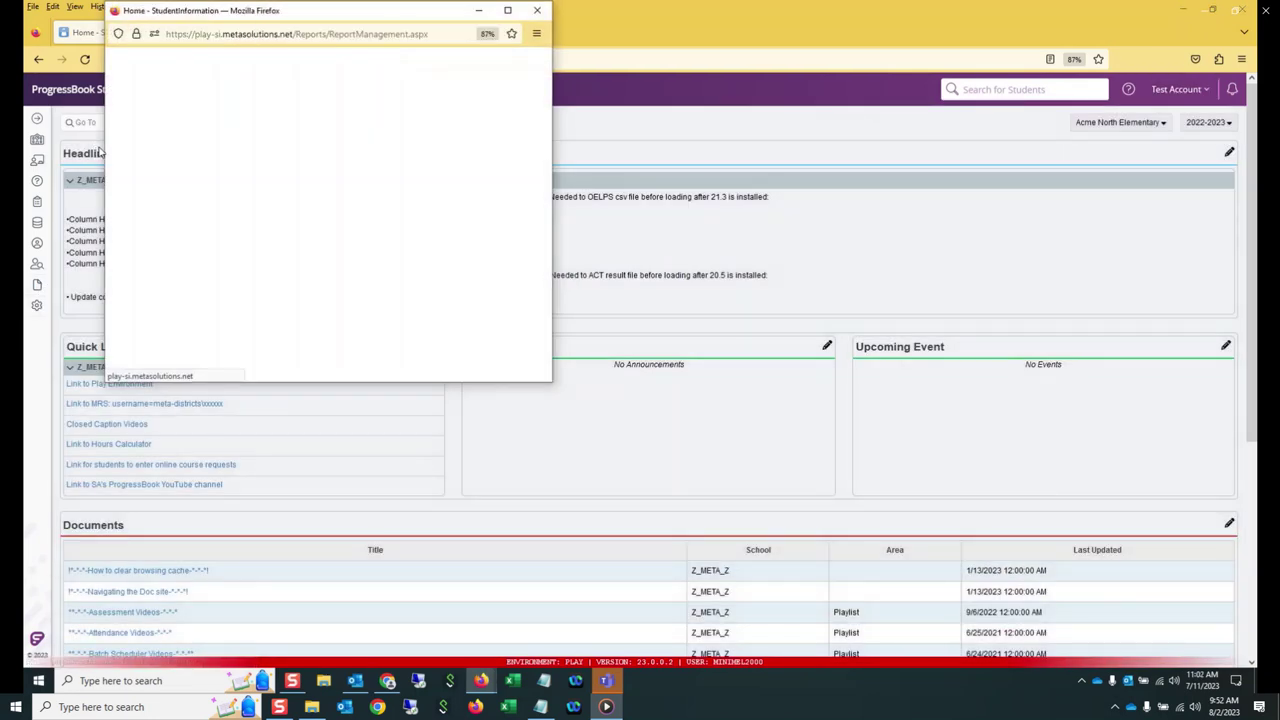
pyautogui.click(537, 10)
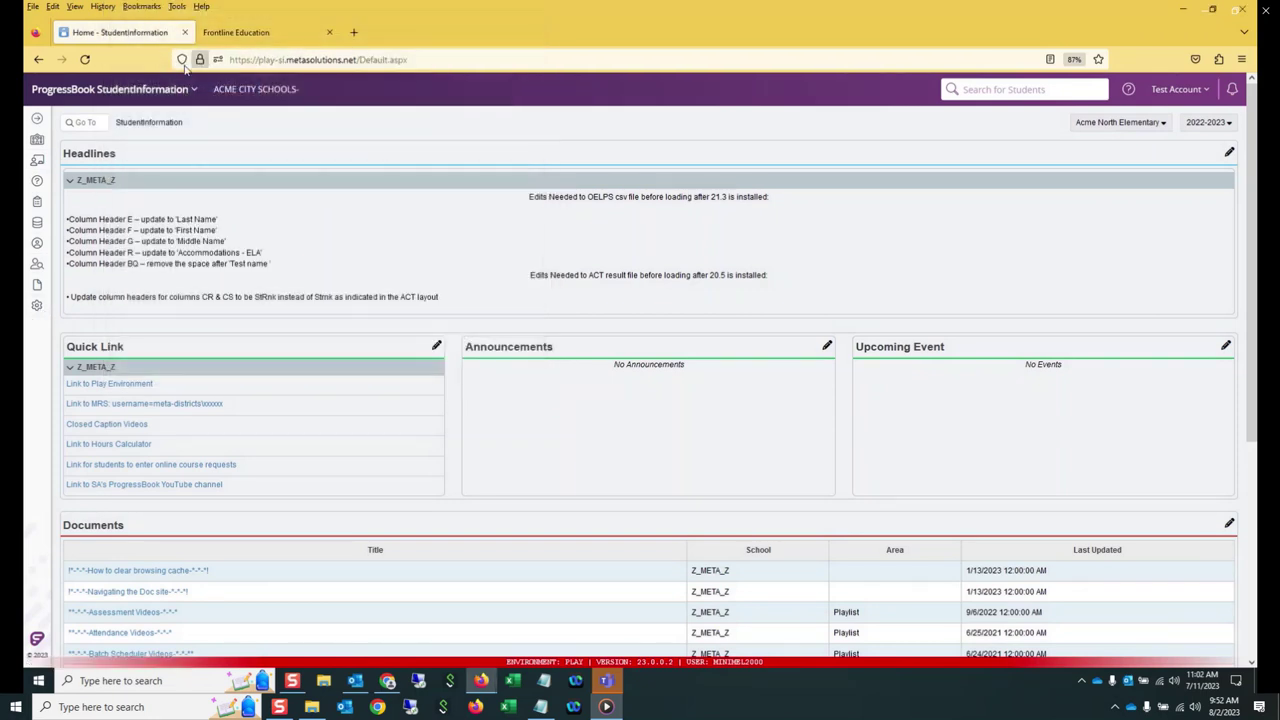
# Step: Expand and minimize the navigation to view its labels, and view and dismiss the My Account options
pyautogui.click(37, 119)
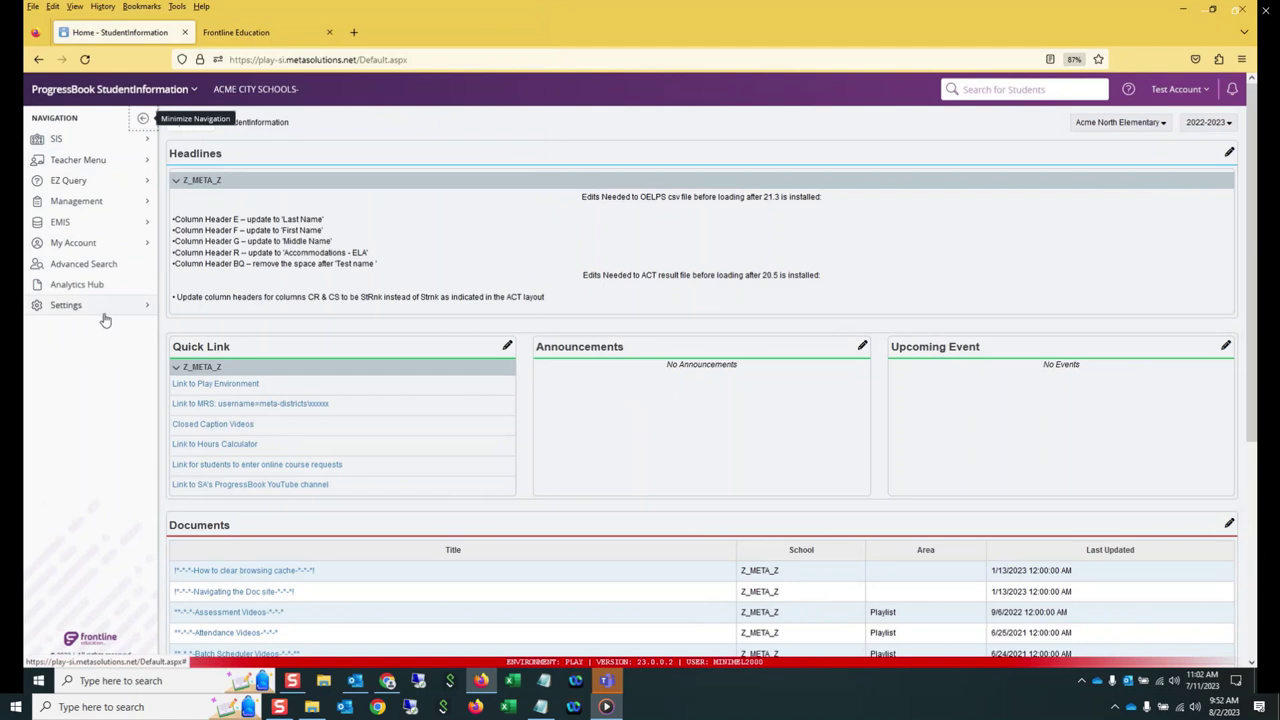
pyautogui.click(141, 118)
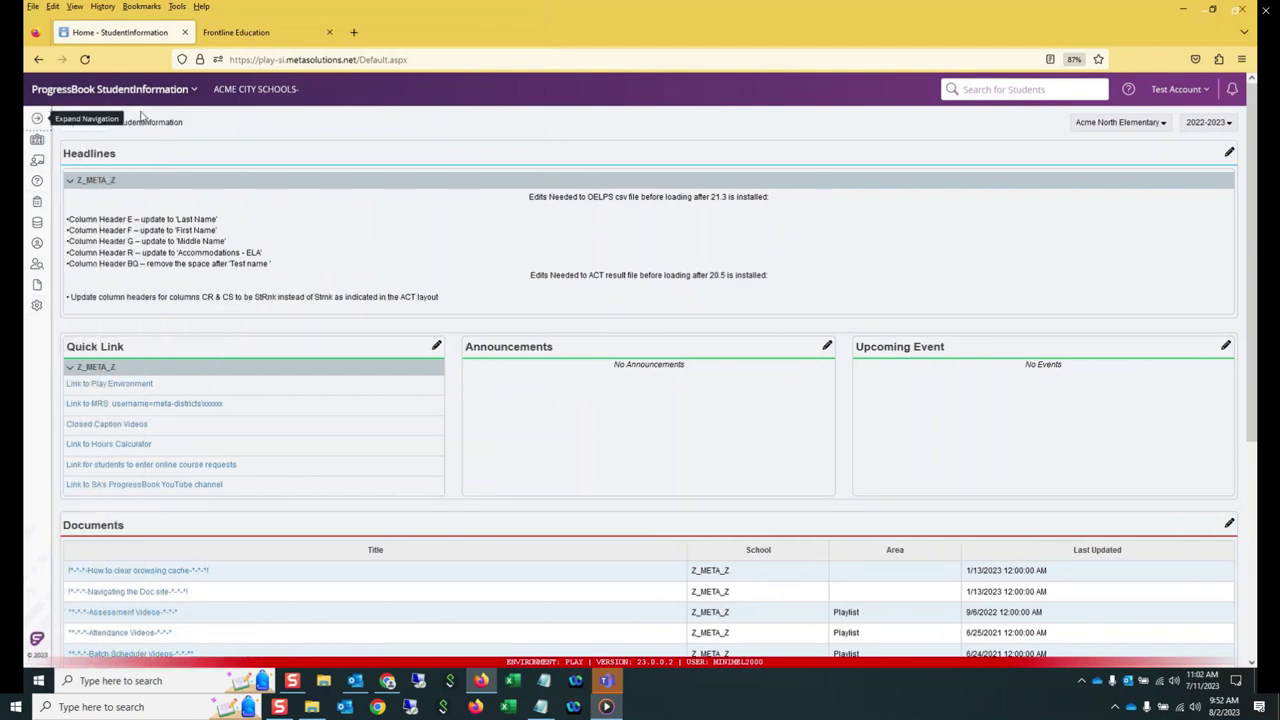
pyautogui.click(37, 244)
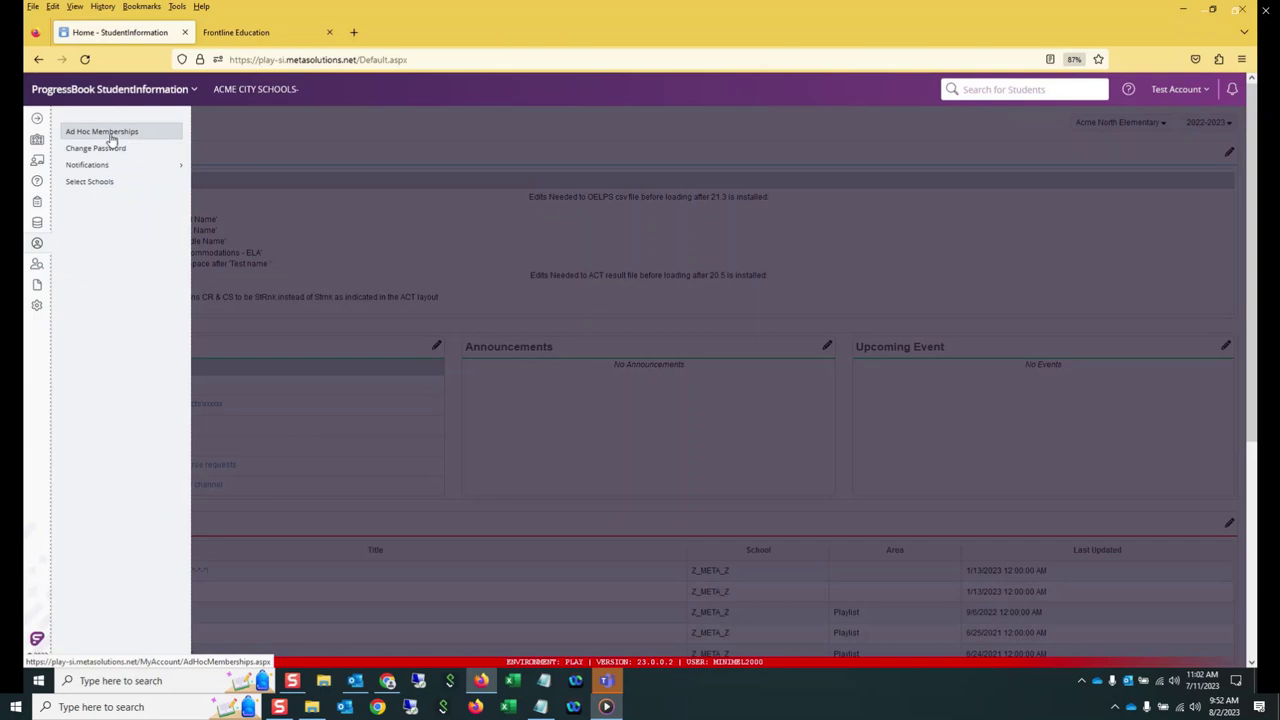
pyautogui.click(450, 119)
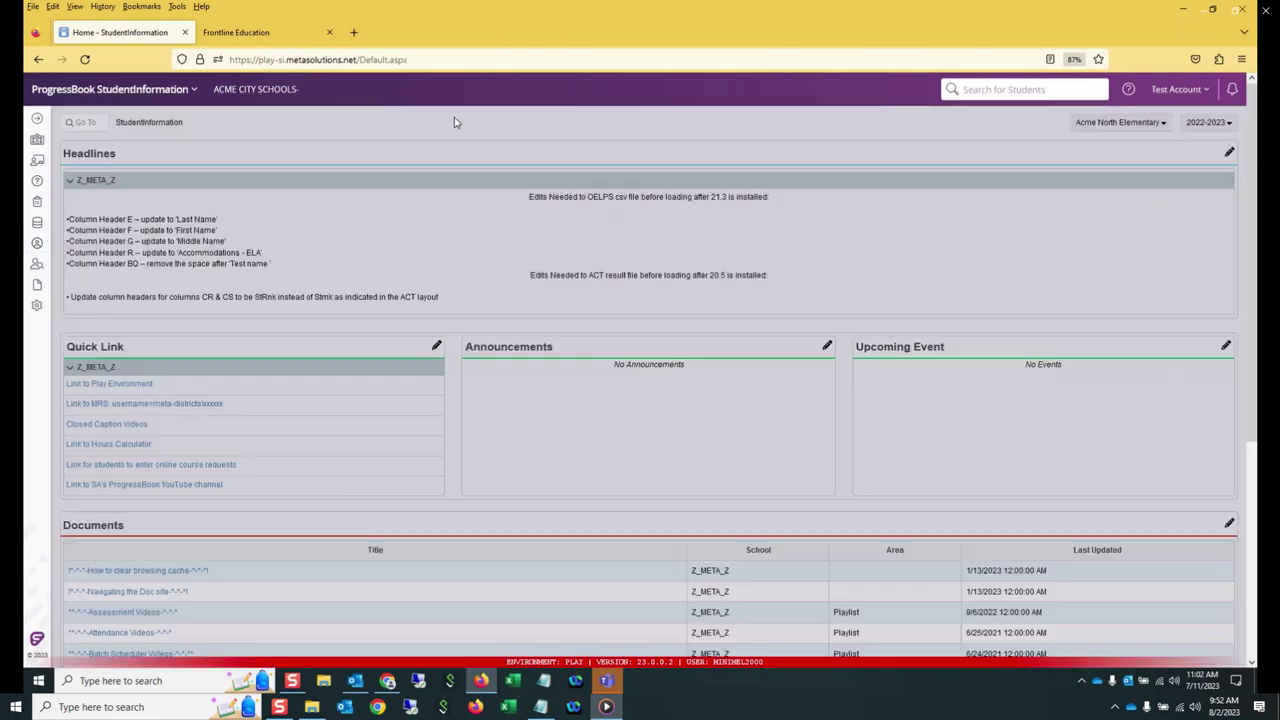
# Step: Show the list of Acme City schools available as the working school
pyautogui.click(1155, 128)
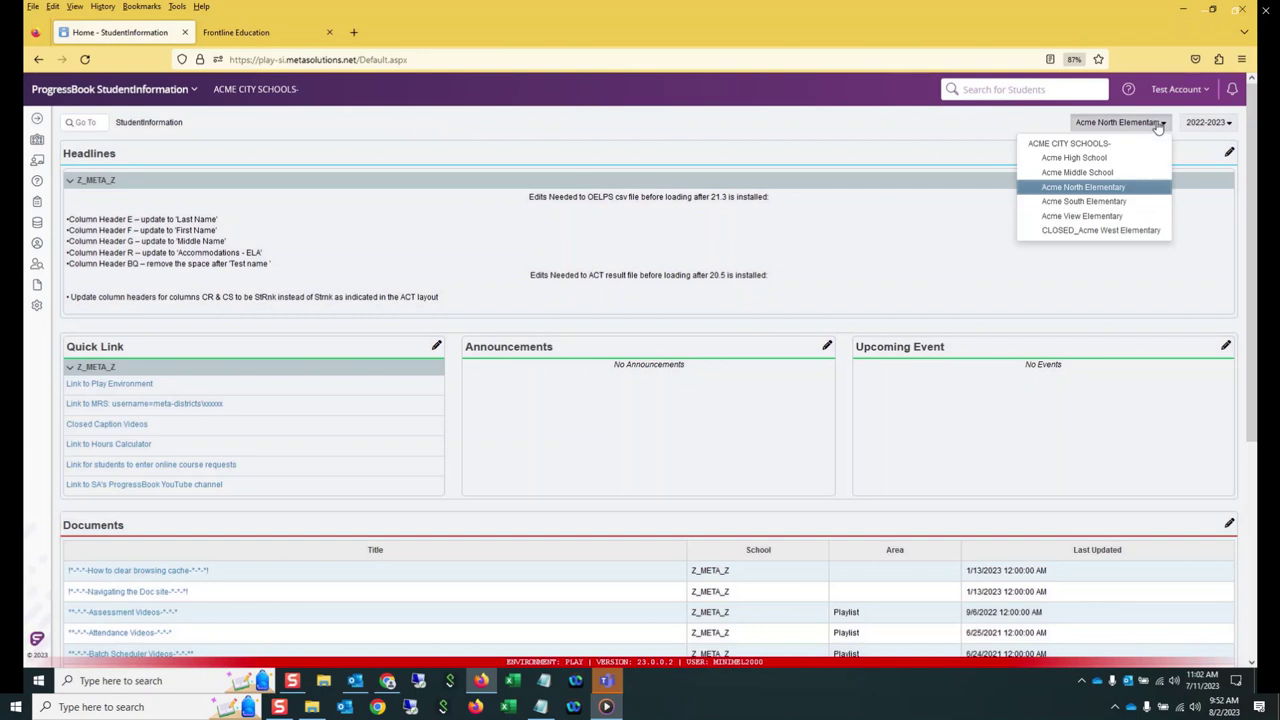